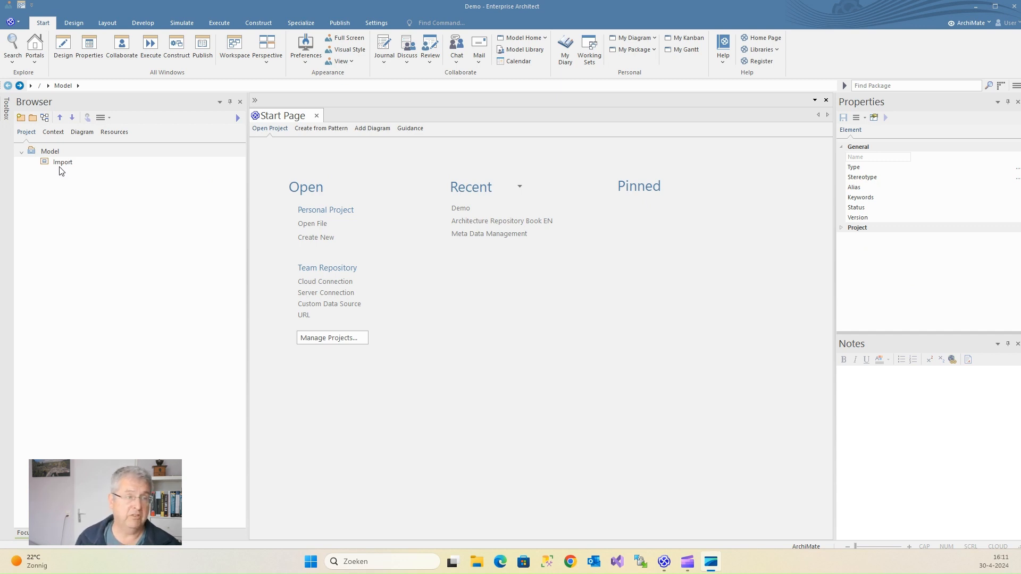
Step: Select the Import package as the target and open the Excel importer of the IDEA add-in
{"action": "left_click", "coordinate": [61, 163]}
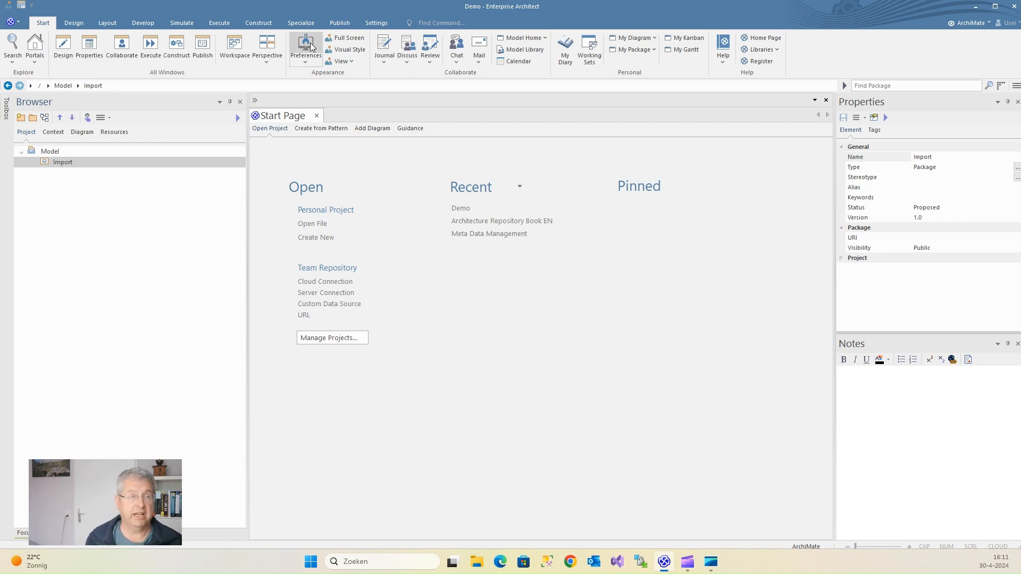
{"action": "left_click", "coordinate": [300, 23]}
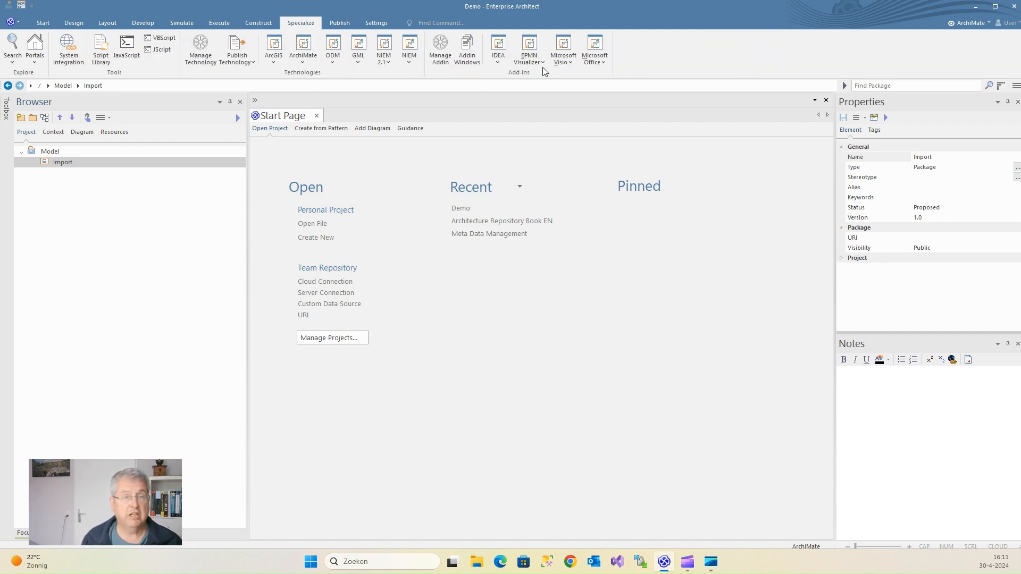
{"action": "left_click", "coordinate": [496, 62]}
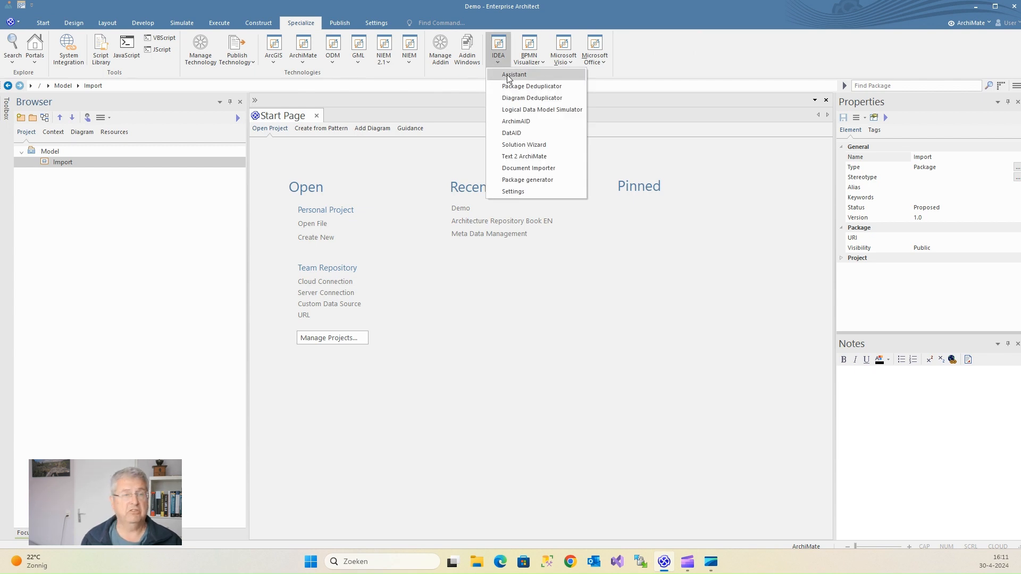
{"action": "left_click", "coordinate": [508, 77]}
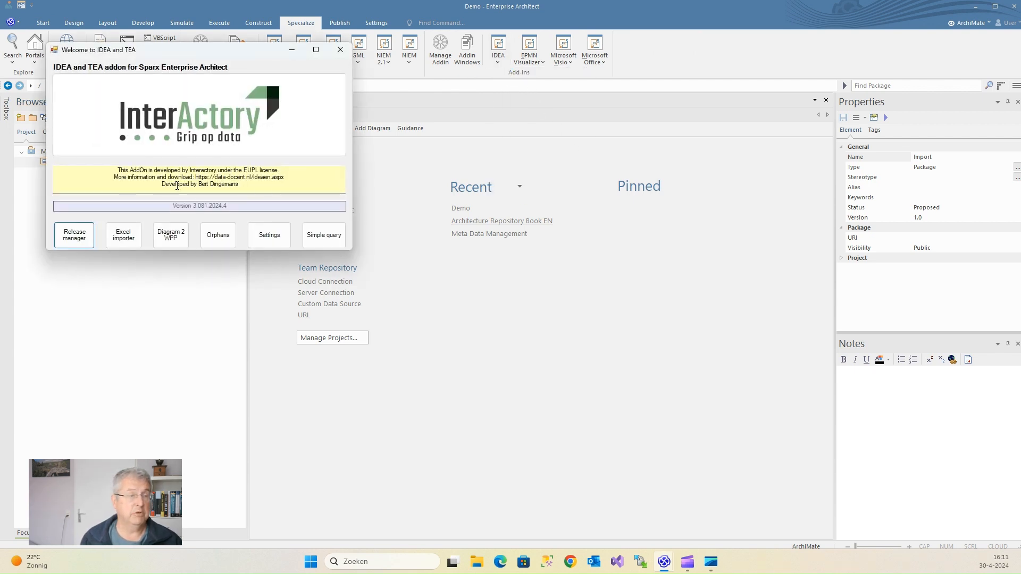
{"action": "left_click", "coordinate": [124, 242]}
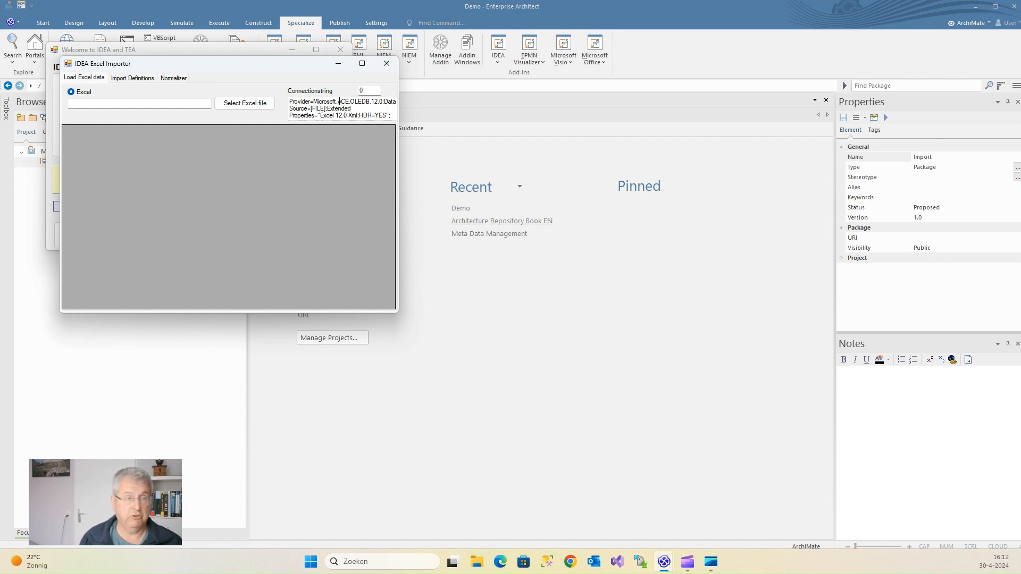
Step: Load the Map1 Excel workbook into the importer and maximize the importer window with the loaded data
{"action": "left_click", "coordinate": [233, 104]}
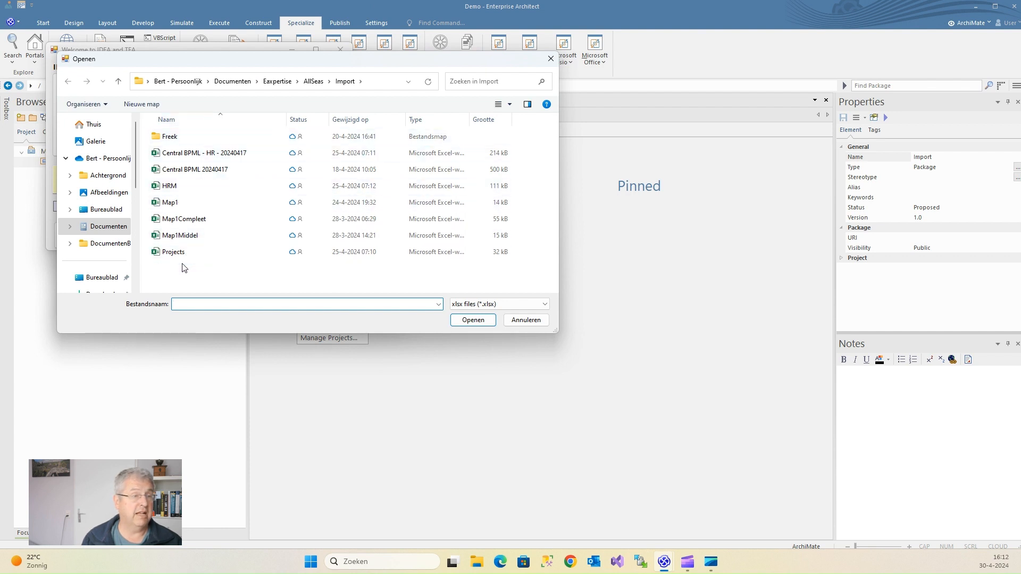
{"action": "left_click", "coordinate": [173, 202]}
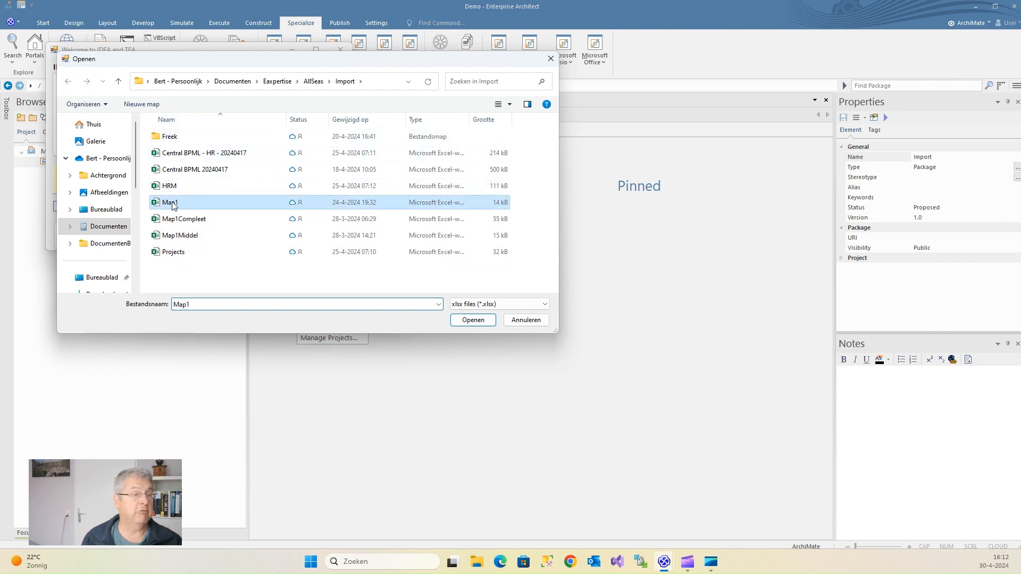
{"action": "left_click", "coordinate": [467, 322]}
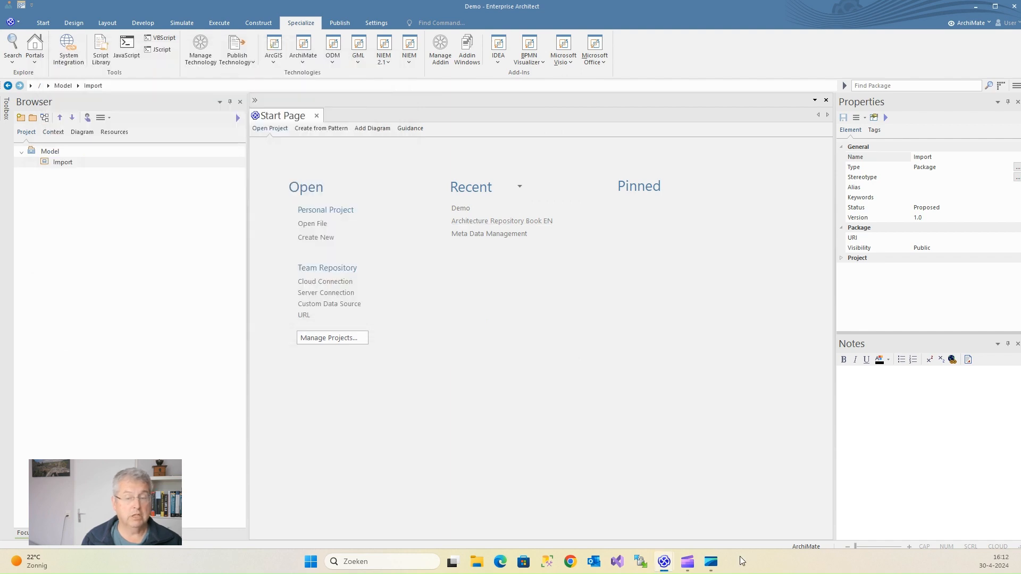
{"action": "mouse_move", "coordinate": [665, 562]}
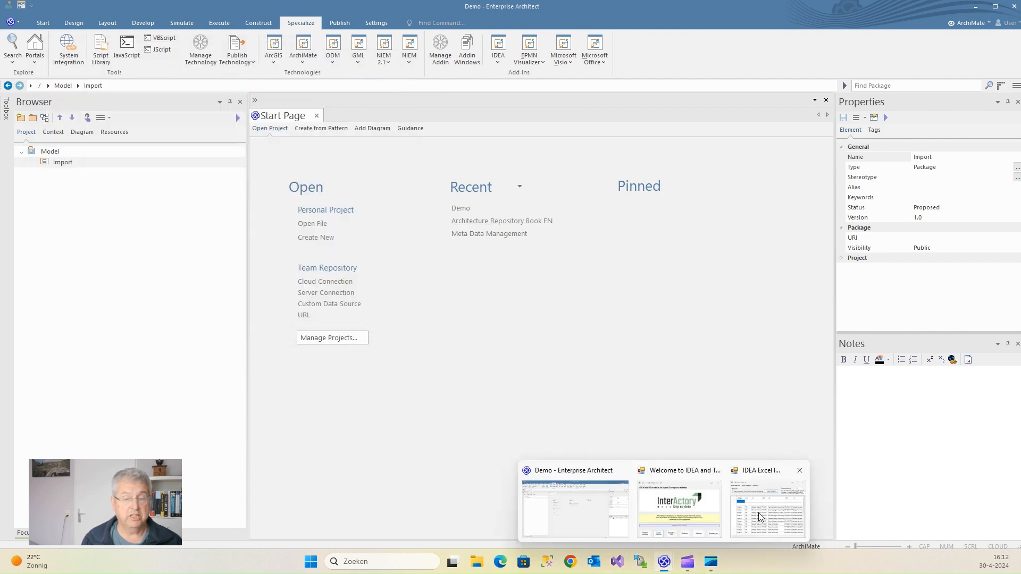
{"action": "left_click", "coordinate": [768, 500]}
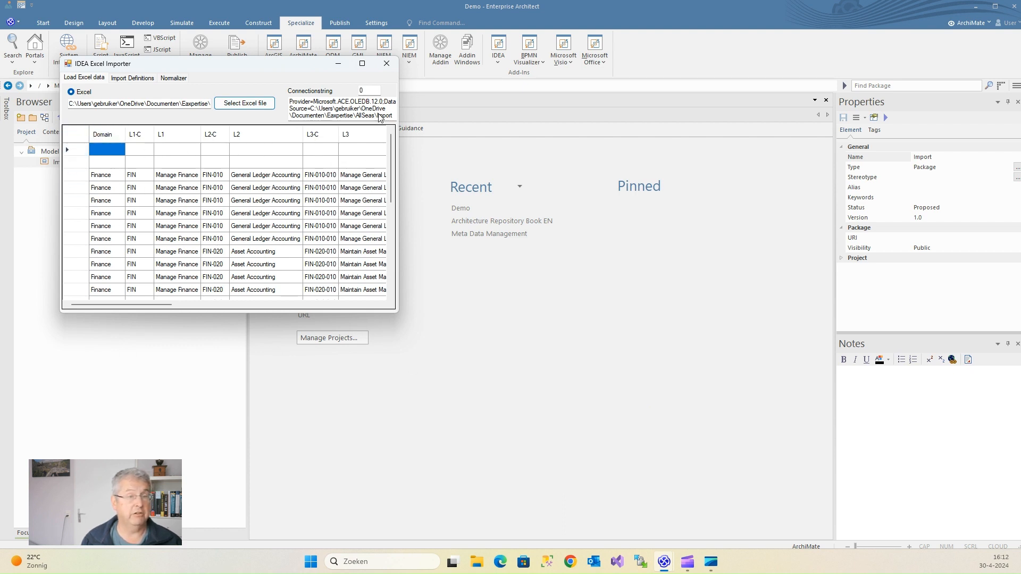
{"action": "left_click", "coordinate": [362, 64]}
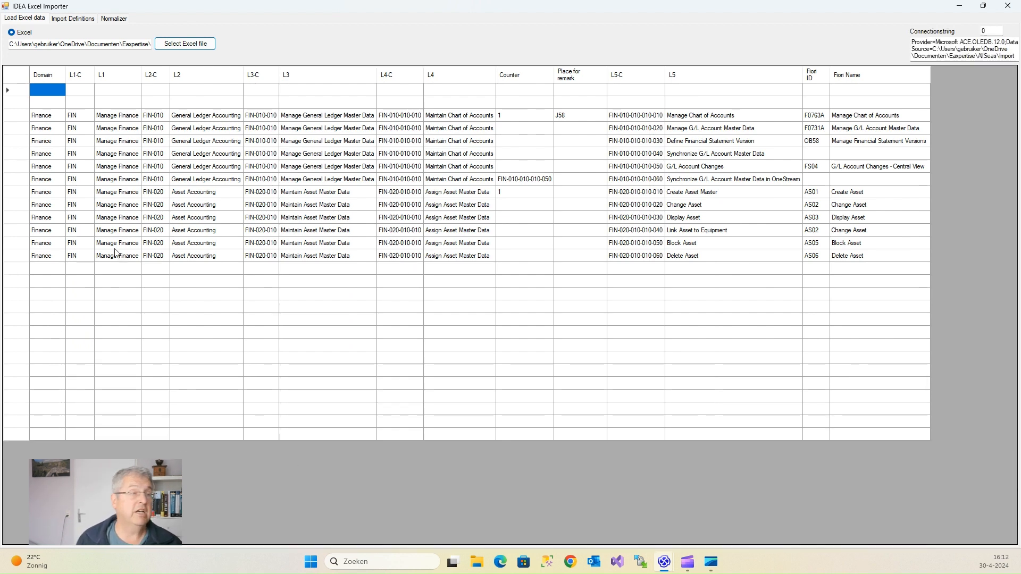
Step: Load the import definitions from the file 1Import.xml
{"action": "left_click", "coordinate": [67, 22]}
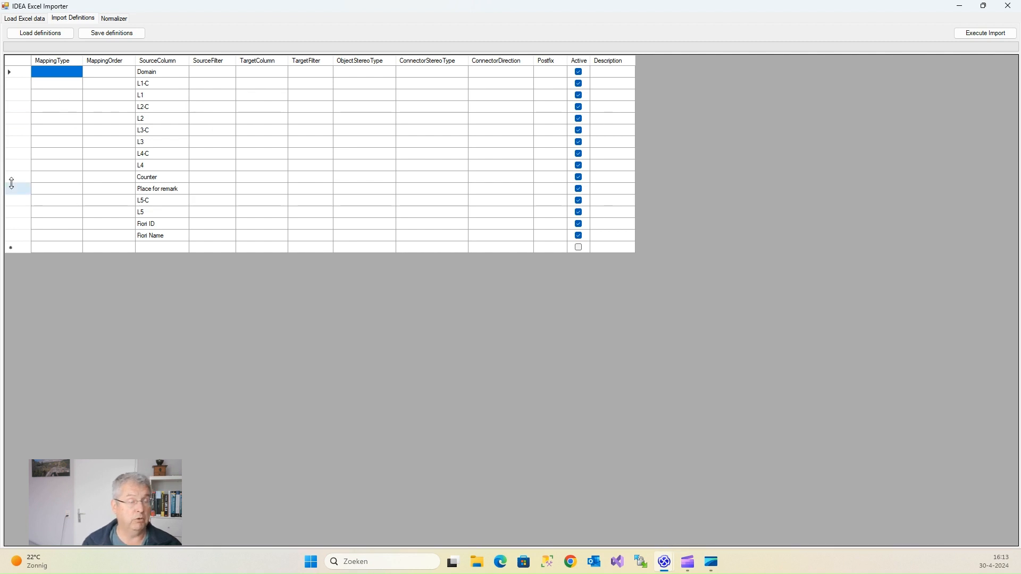
{"action": "left_click", "coordinate": [38, 34]}
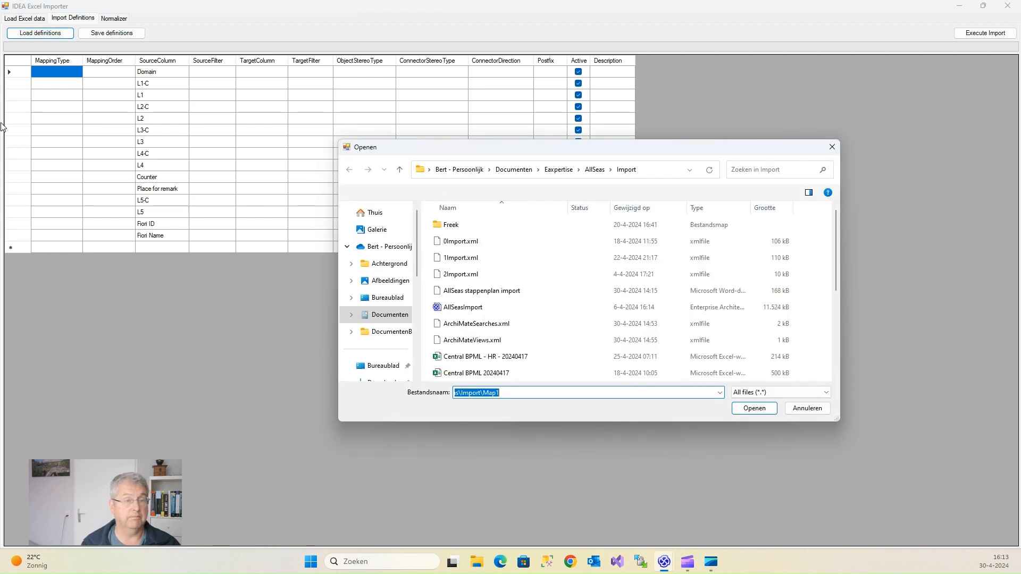
{"action": "left_click", "coordinate": [459, 259]}
{"action": "double_click", "coordinate": [459, 260]}
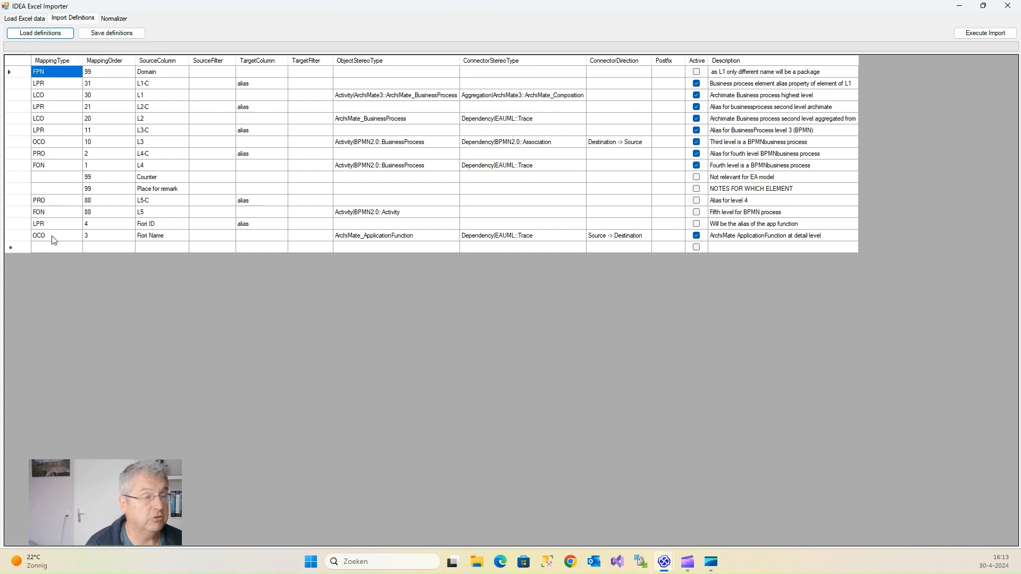
Step: Examine the mapping types available for the Domain source column
{"action": "left_click", "coordinate": [60, 76]}
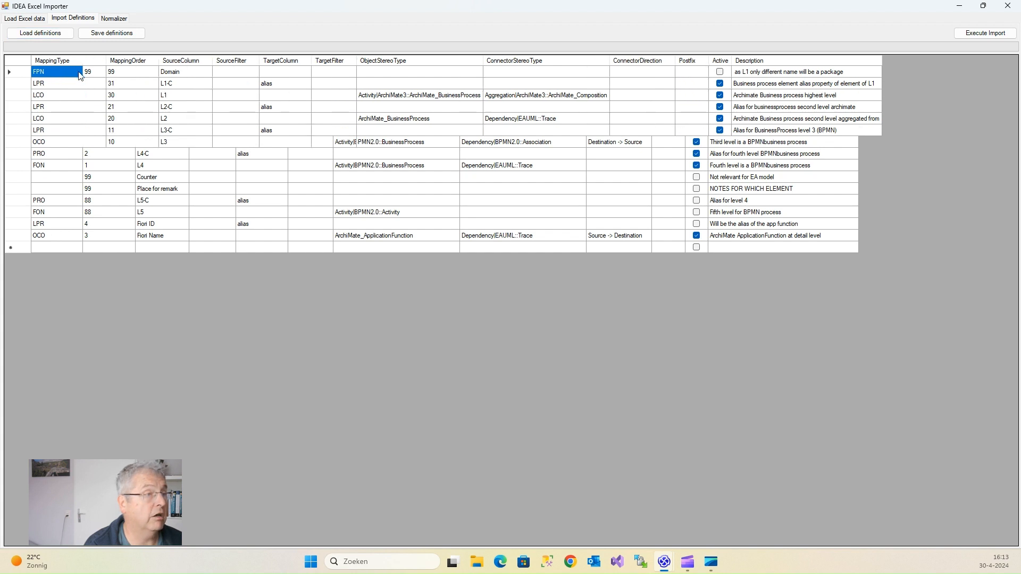
{"action": "left_click", "coordinate": [79, 75]}
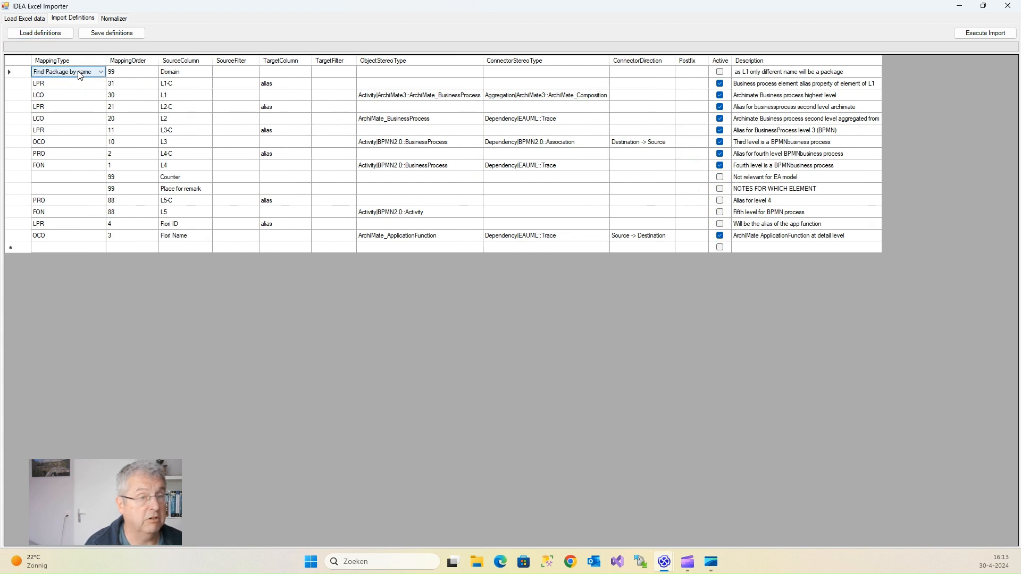
{"action": "left_click", "coordinate": [99, 73]}
{"action": "left_click", "coordinate": [99, 73]}
{"action": "left_click", "coordinate": [98, 72]}
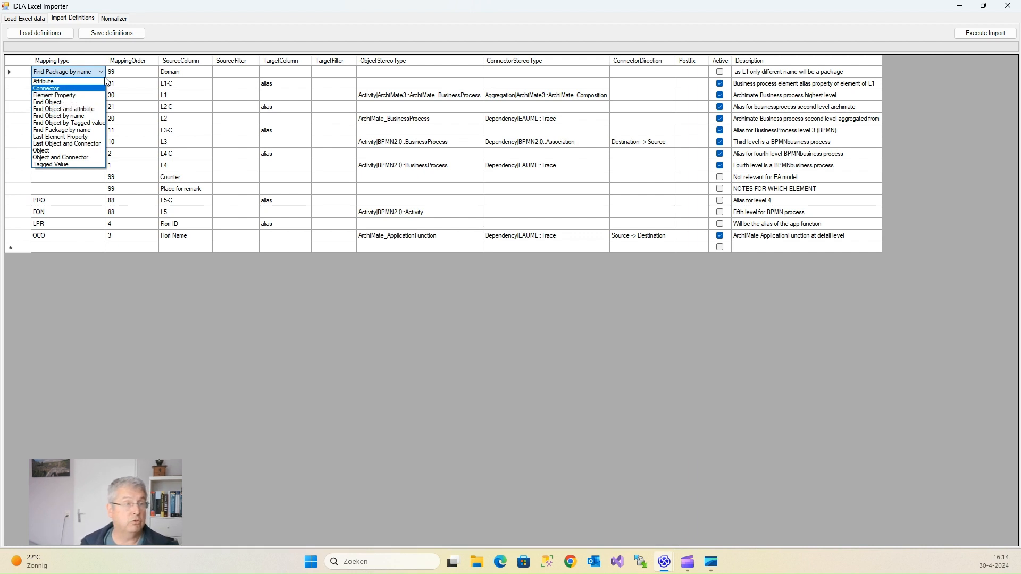
Step: Sort the import definitions by mapping order, ascending
{"action": "left_click", "coordinate": [128, 60]}
{"action": "left_click", "coordinate": [128, 60]}
{"action": "left_click", "coordinate": [129, 60]}
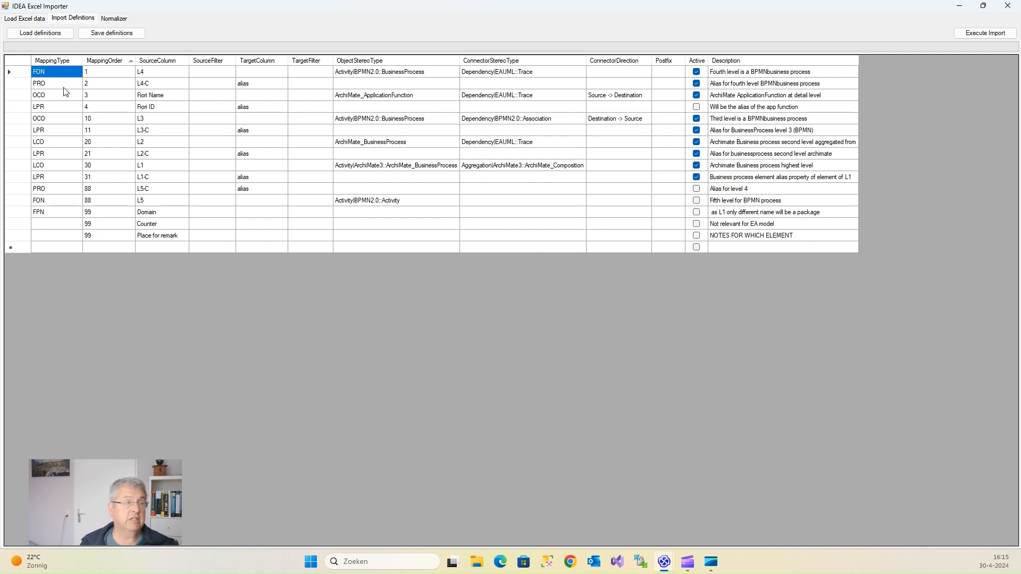
Step: Examine the mapping type options of the L3-C column and the L3 and L2 definitions with their object and connector stereotypes
{"action": "left_click", "coordinate": [56, 132]}
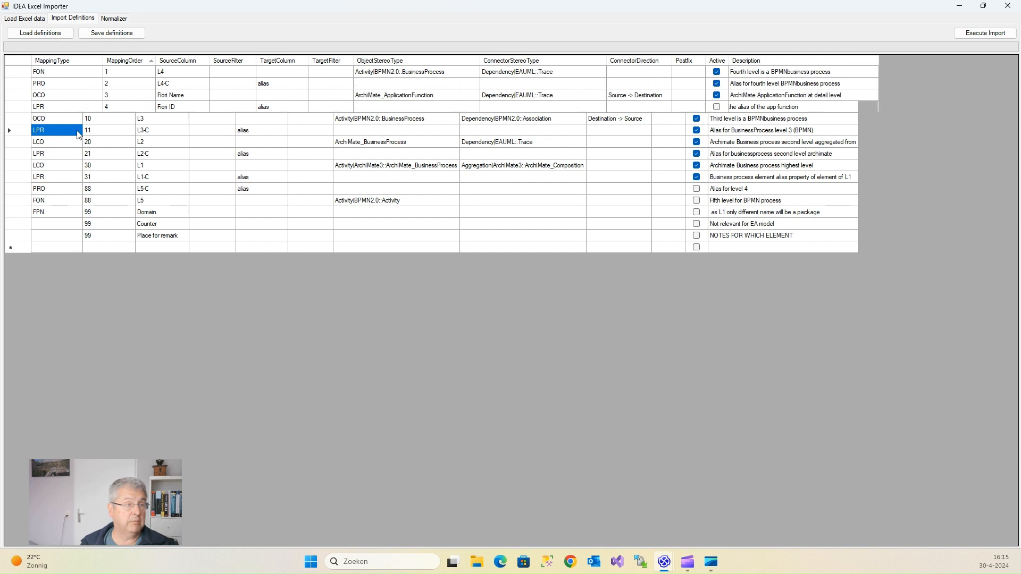
{"action": "left_click", "coordinate": [71, 132]}
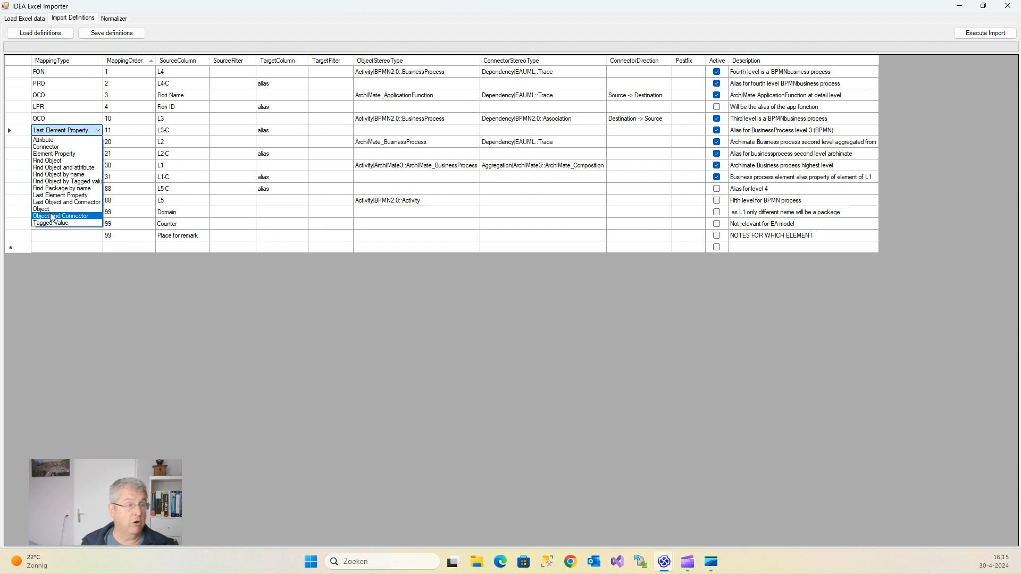
{"action": "left_click", "coordinate": [58, 130]}
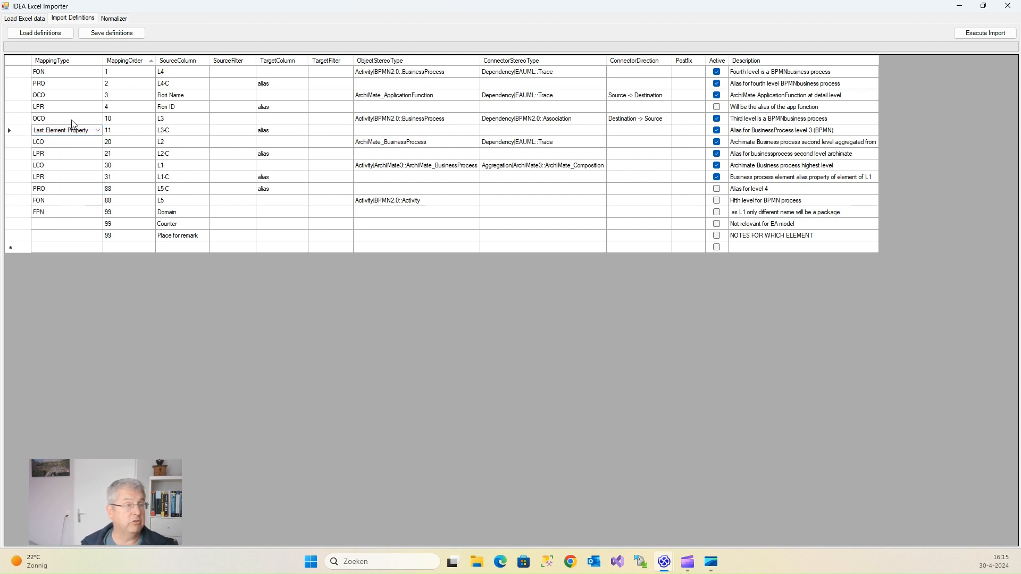
{"action": "left_click", "coordinate": [171, 121]}
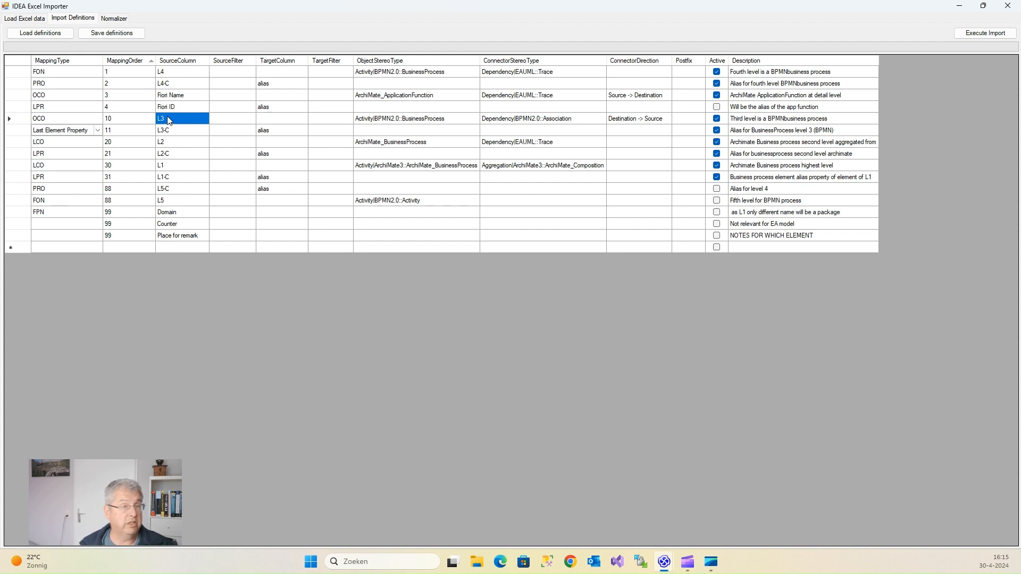
{"action": "left_click", "coordinate": [406, 121]}
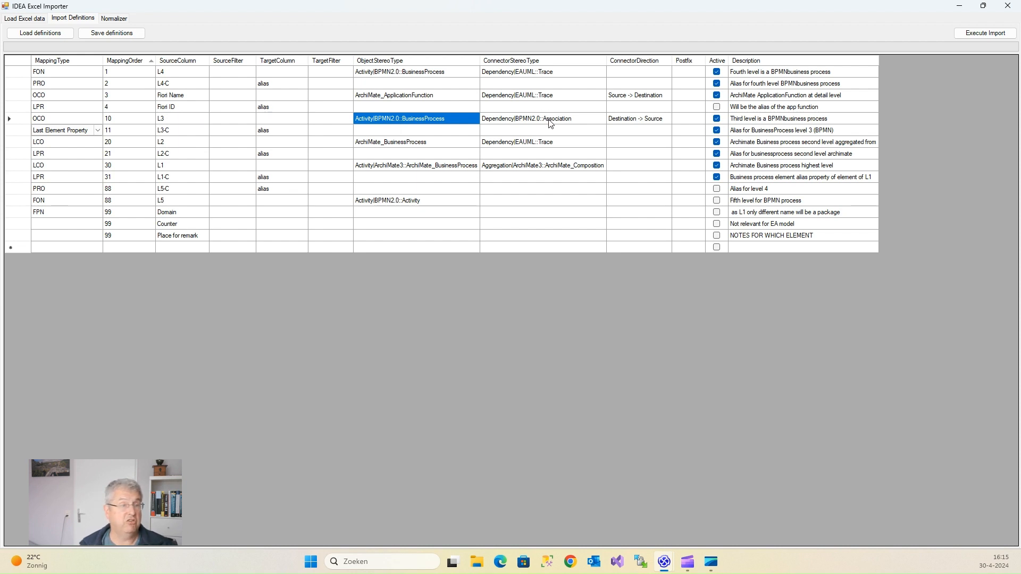
{"action": "left_click", "coordinate": [168, 145]}
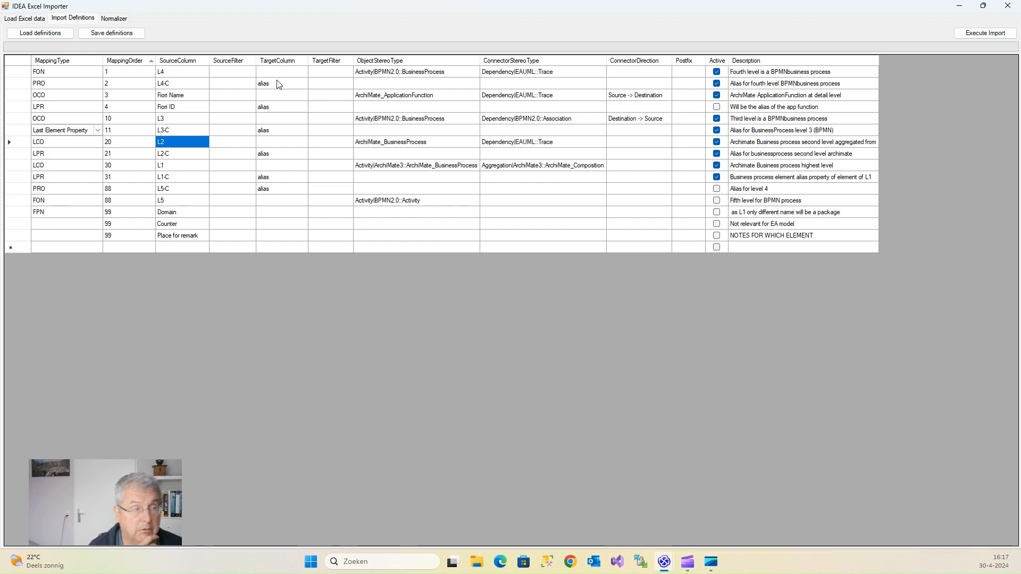
Step: Execute the import, close the importer and expand the Import package to show the imported elements
{"action": "left_click", "coordinate": [976, 36]}
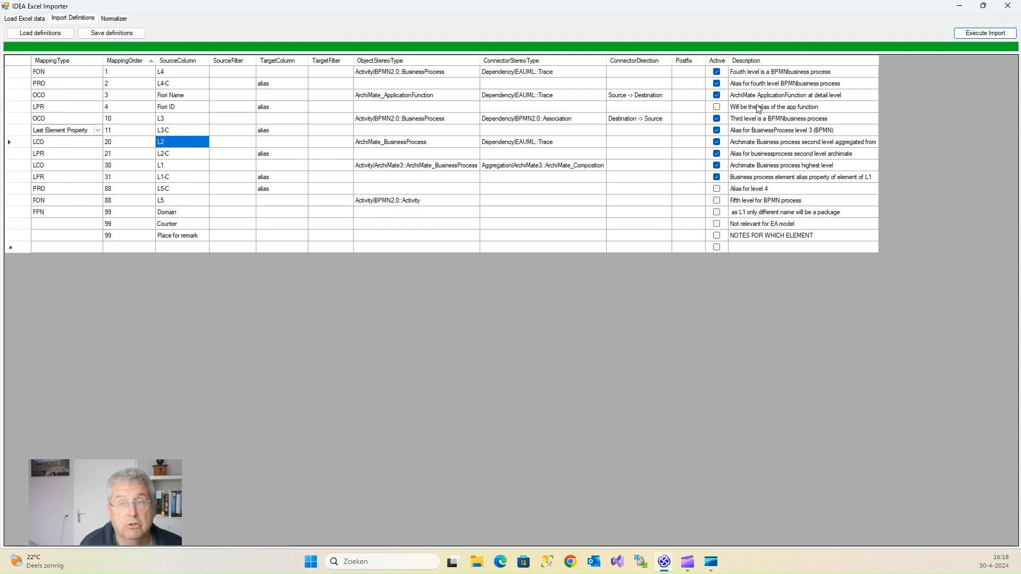
{"action": "left_click", "coordinate": [1008, 7]}
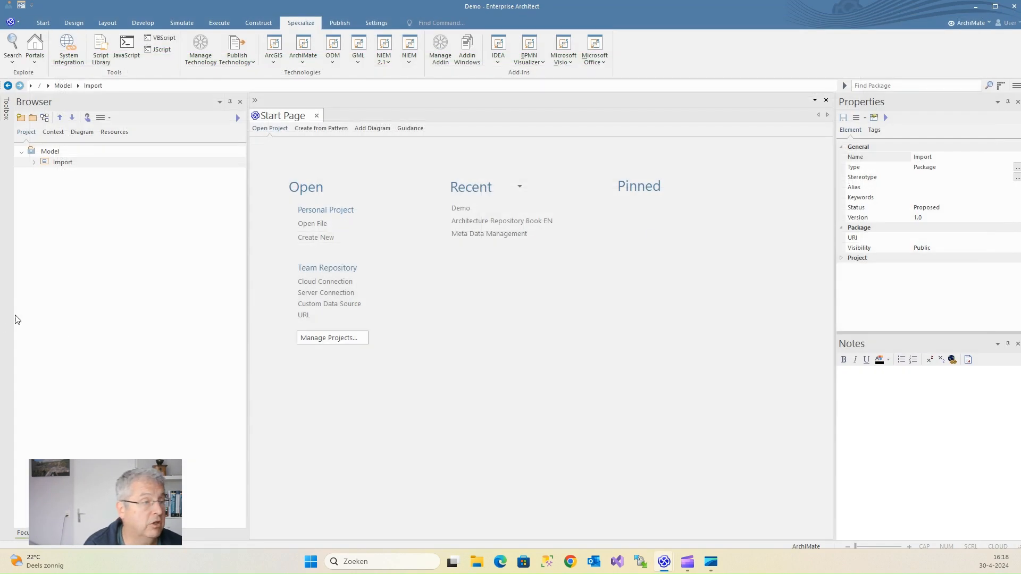
{"action": "left_click", "coordinate": [33, 162]}
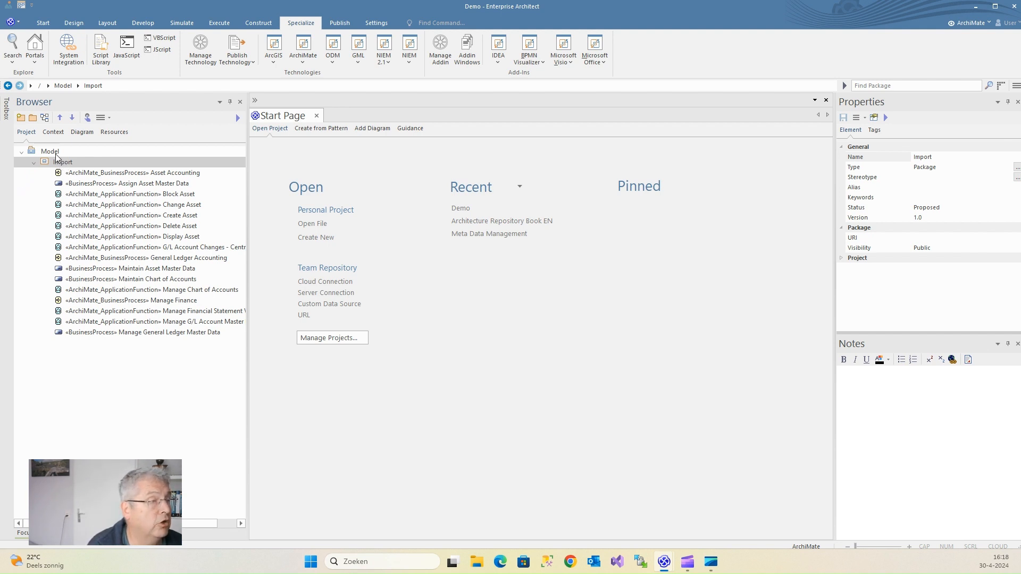
Step: Create an ArchiMate 3.1 Business Layer diagram named Import in the Import package
{"action": "left_click", "coordinate": [44, 119]}
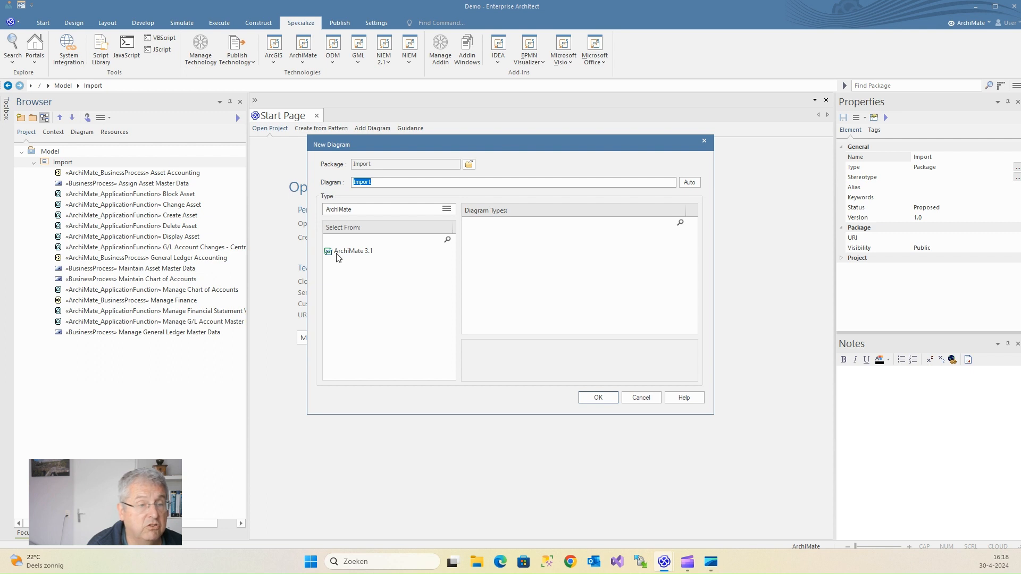
{"action": "left_click", "coordinate": [337, 254]}
{"action": "left_click", "coordinate": [586, 400]}
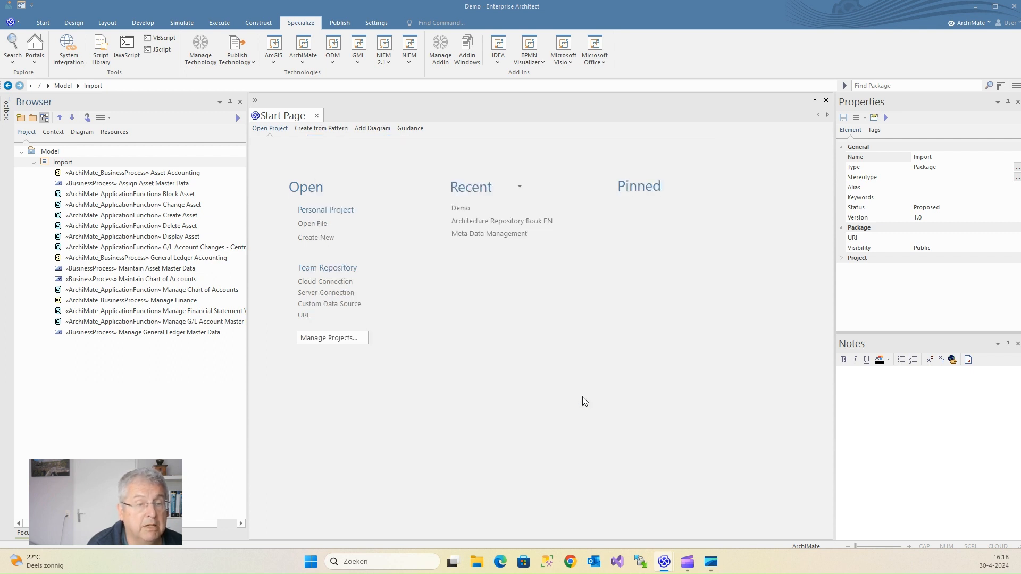
Step: Place the Manage Finance business process from the Import package on the empty diagram
{"action": "left_click", "coordinate": [82, 184]}
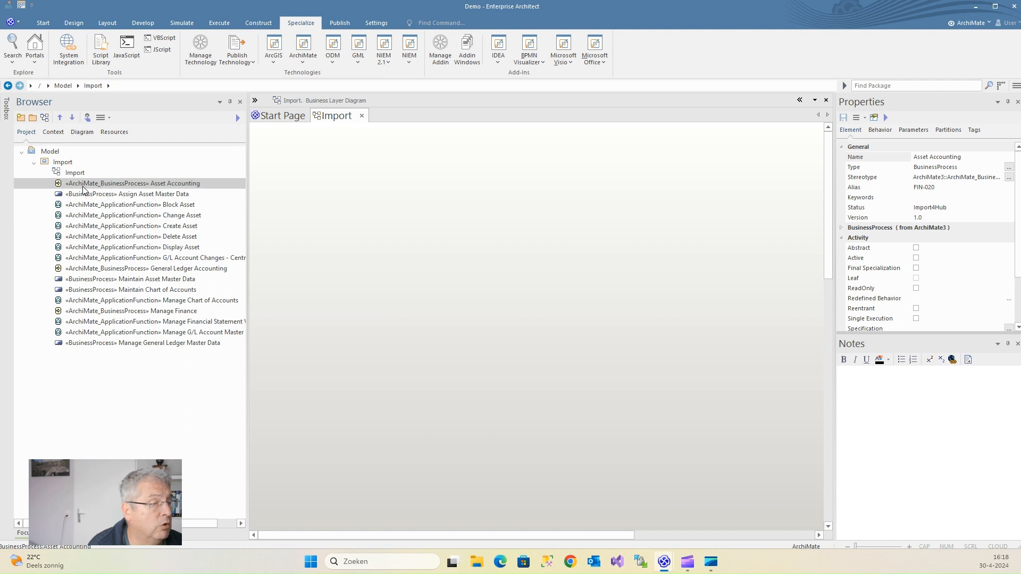
{"action": "left_click", "coordinate": [100, 313]}
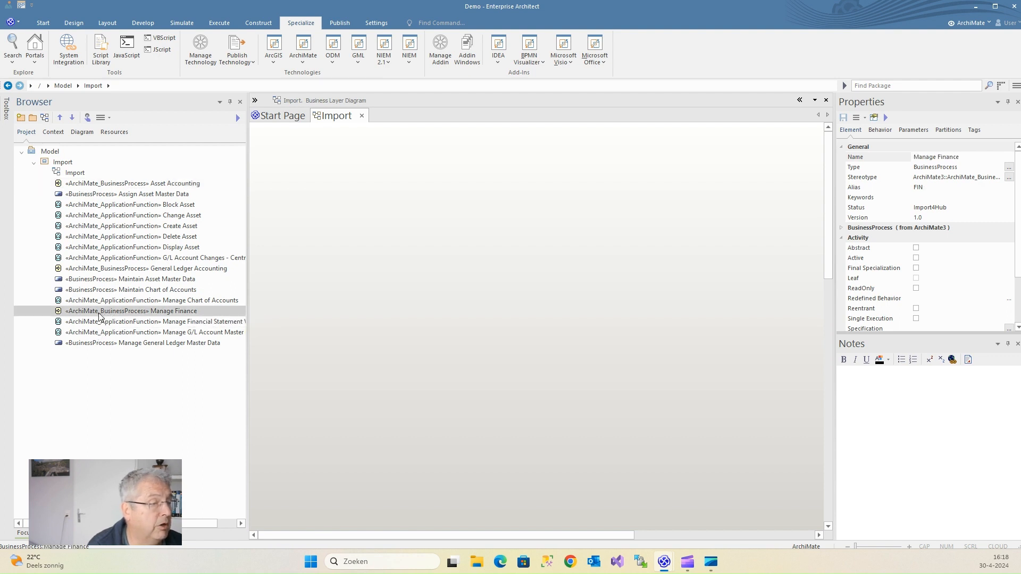
{"action": "left_click_drag", "start_coordinate": [316, 198], "coordinate": [311, 177]}
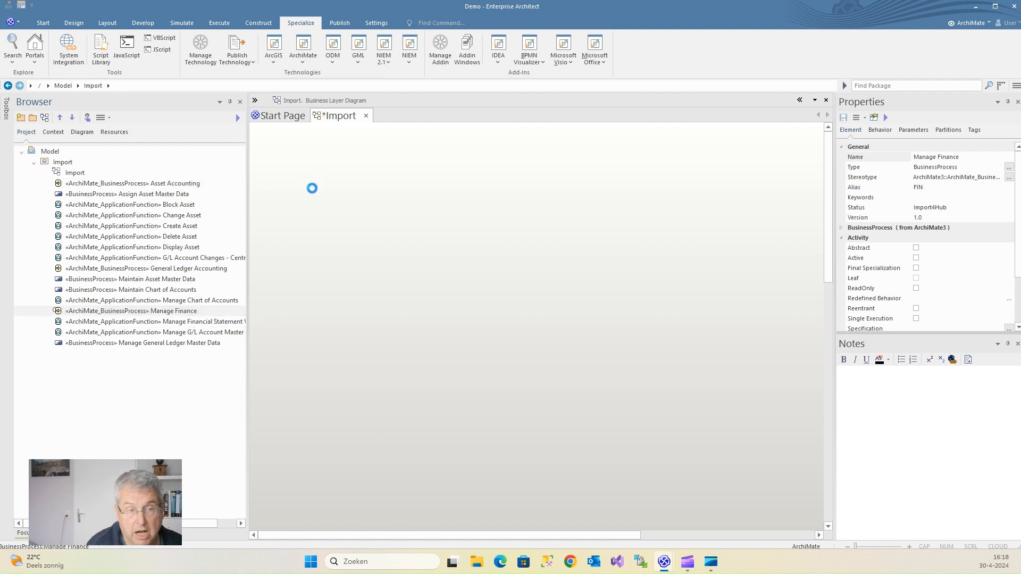
Step: Insert the related element General Ledger Accounting for Manage Finance, with automatic diagram layout
{"action": "right_click", "coordinate": [358, 206]}
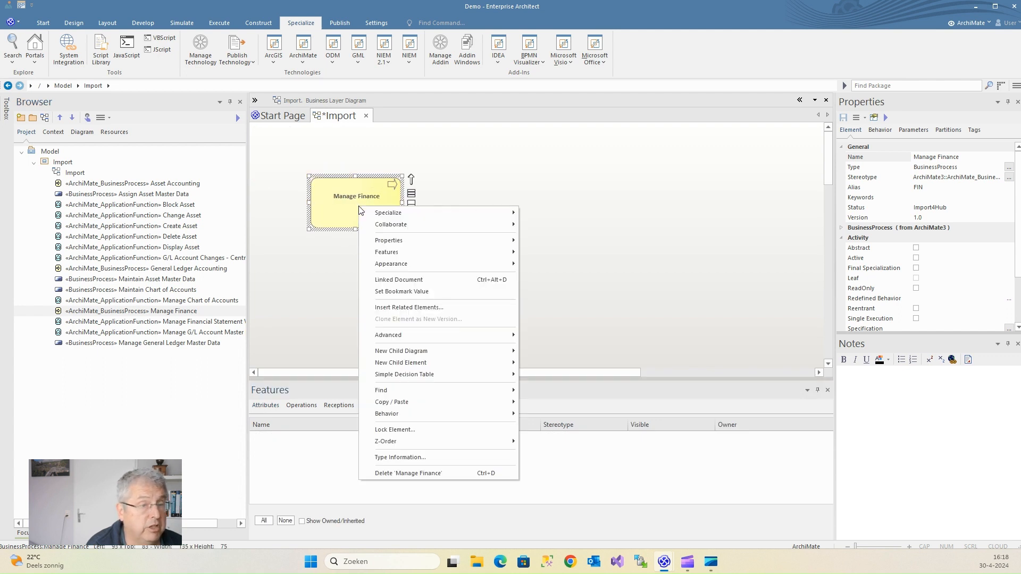
{"action": "left_click", "coordinate": [399, 307]}
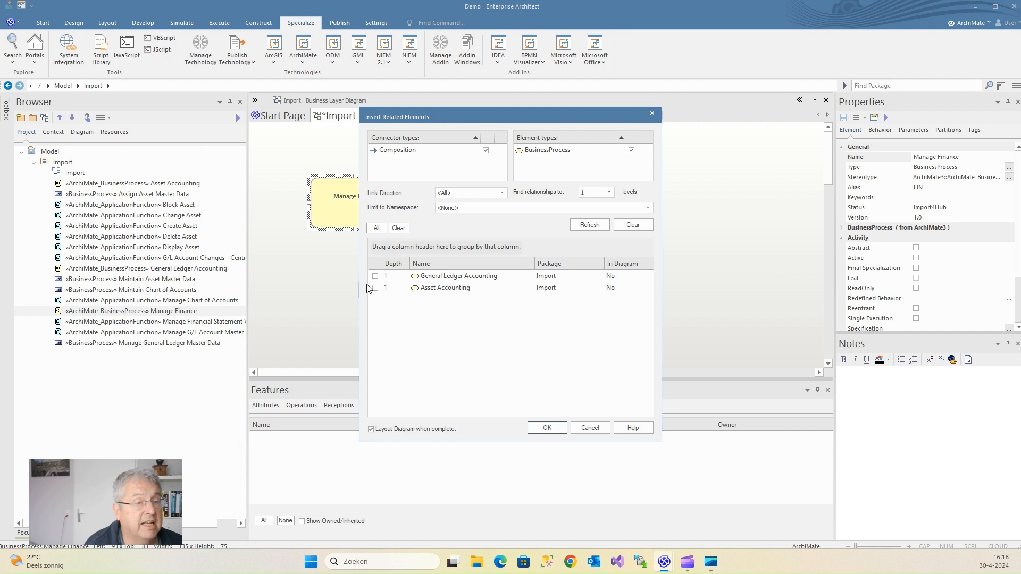
{"action": "left_click", "coordinate": [375, 276]}
{"action": "left_click", "coordinate": [547, 428]}
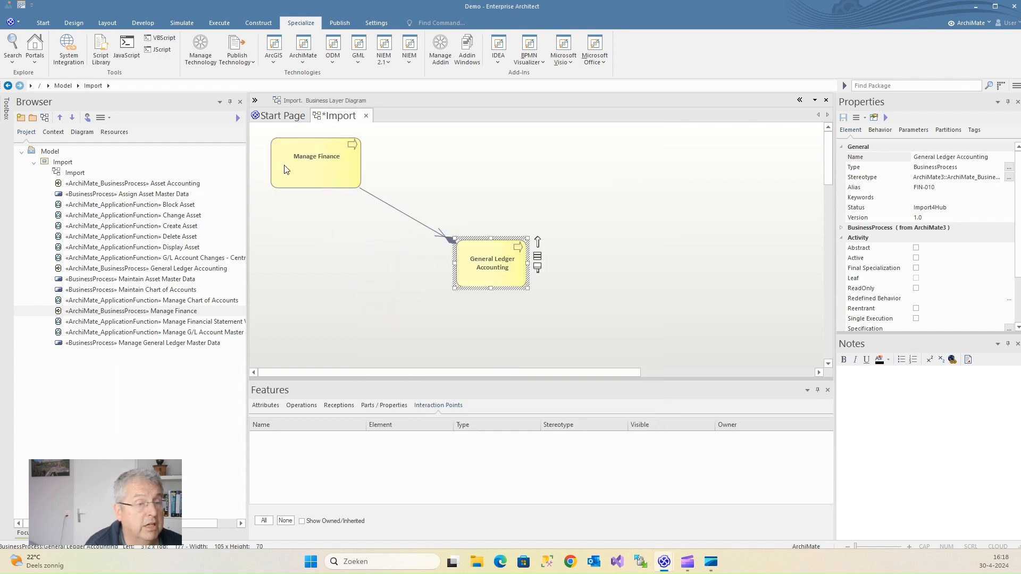
Step: Insert the related element Manage General Ledger Master Data for General Ledger Accounting, with automatic diagram layout
{"action": "left_click", "coordinate": [287, 171]}
{"action": "left_click_drag", "start_coordinate": [478, 251], "coordinate": [455, 203]}
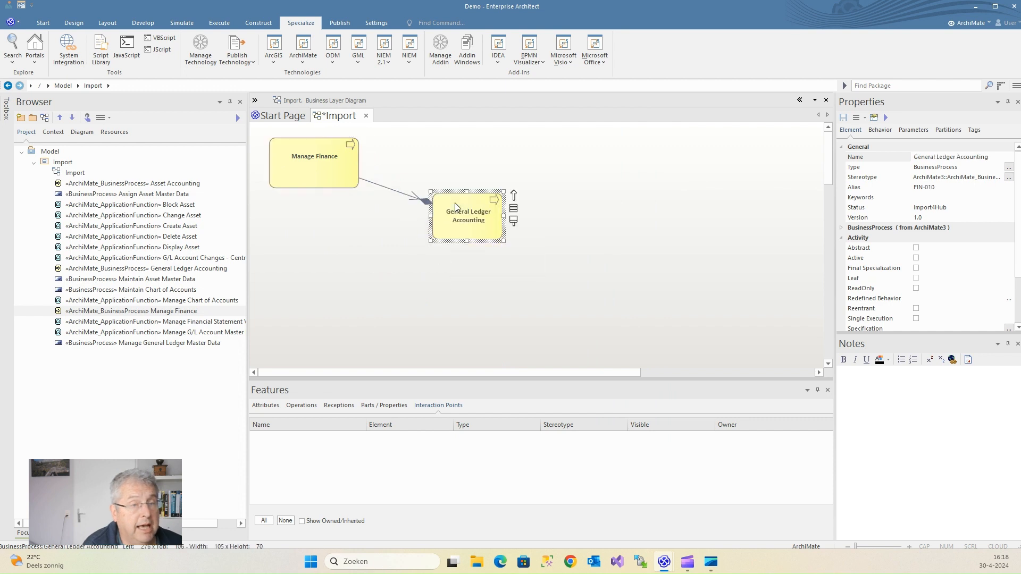
{"action": "right_click", "coordinate": [454, 202]}
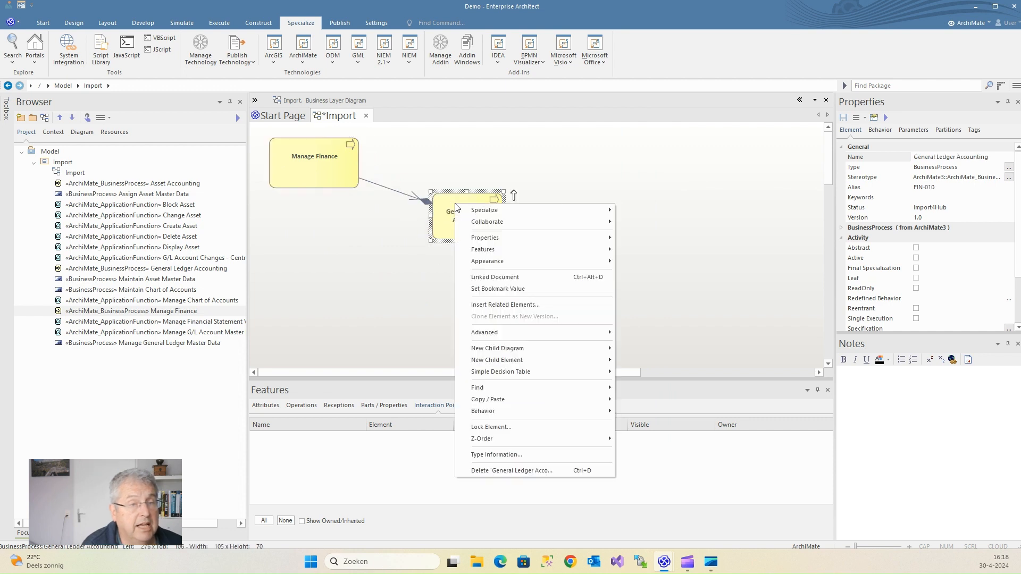
{"action": "left_click", "coordinate": [502, 305]}
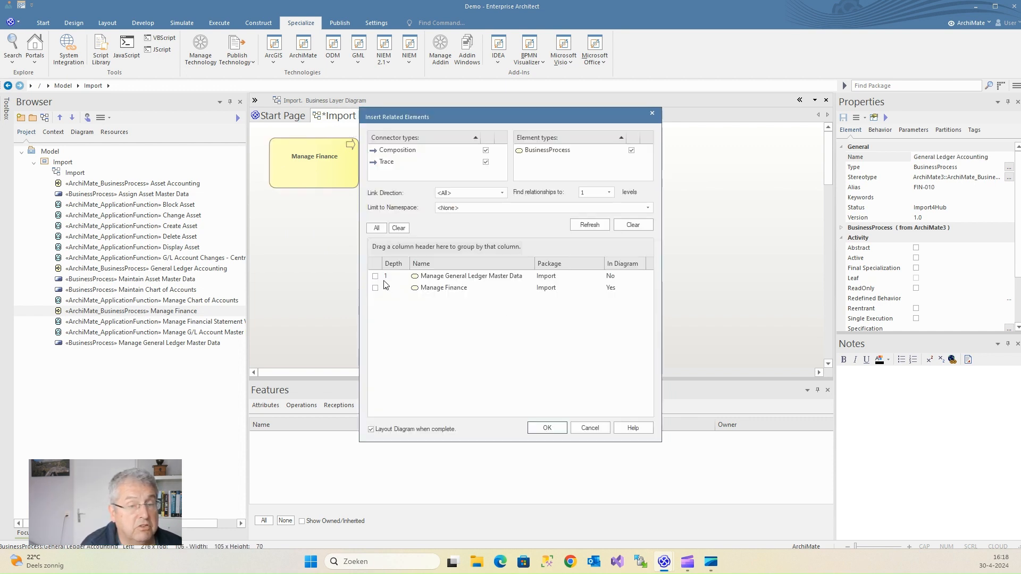
{"action": "left_click", "coordinate": [375, 276]}
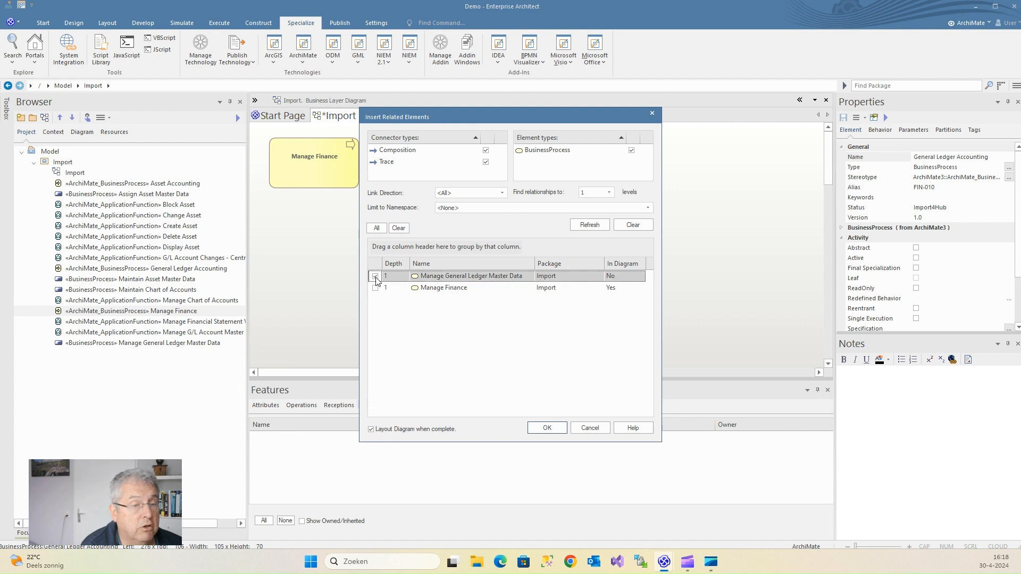
{"action": "left_click", "coordinate": [547, 428]}
Step: Arrange Manage Finance, General Ledger Accounting and Manage General Ledger Master Data in a horizontal row
{"action": "left_click_drag", "start_coordinate": [446, 307], "coordinate": [578, 257]}
{"action": "left_click_drag", "start_coordinate": [411, 242], "coordinate": [451, 203]}
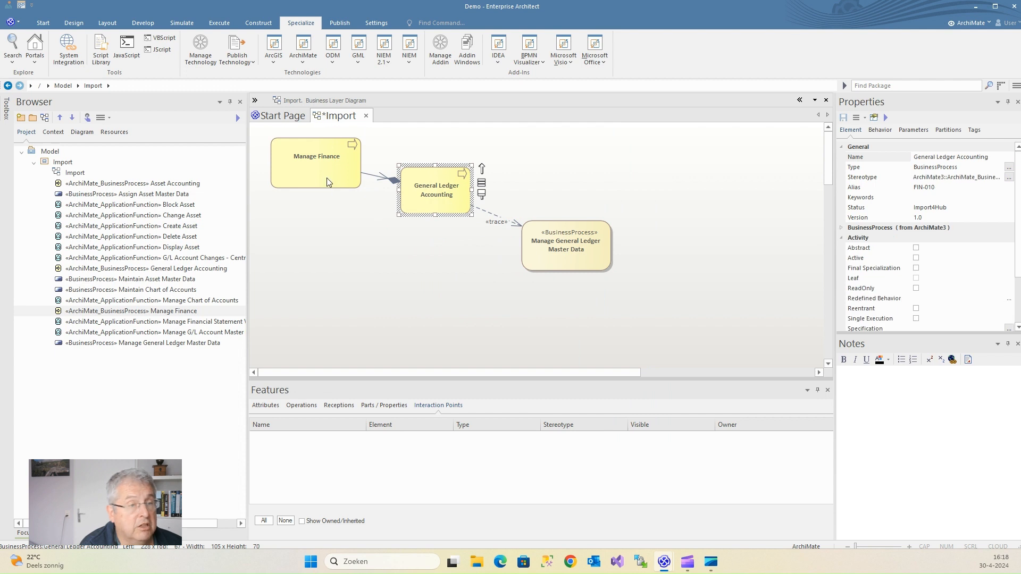
{"action": "left_click_drag", "start_coordinate": [326, 178], "coordinate": [322, 199]}
{"action": "left_click_drag", "start_coordinate": [567, 234], "coordinate": [563, 182]}
Step: Insert the related element Maintain Chart of Accounts for Manage General Ledger Master Data and move it to the right on the diagram
{"action": "right_click", "coordinate": [566, 178]}
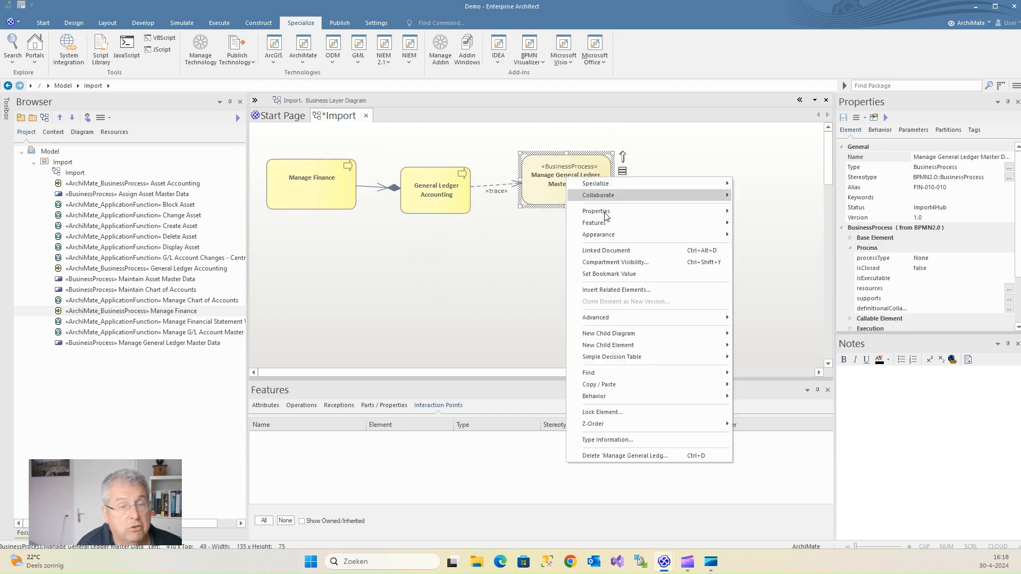
{"action": "left_click", "coordinate": [606, 290]}
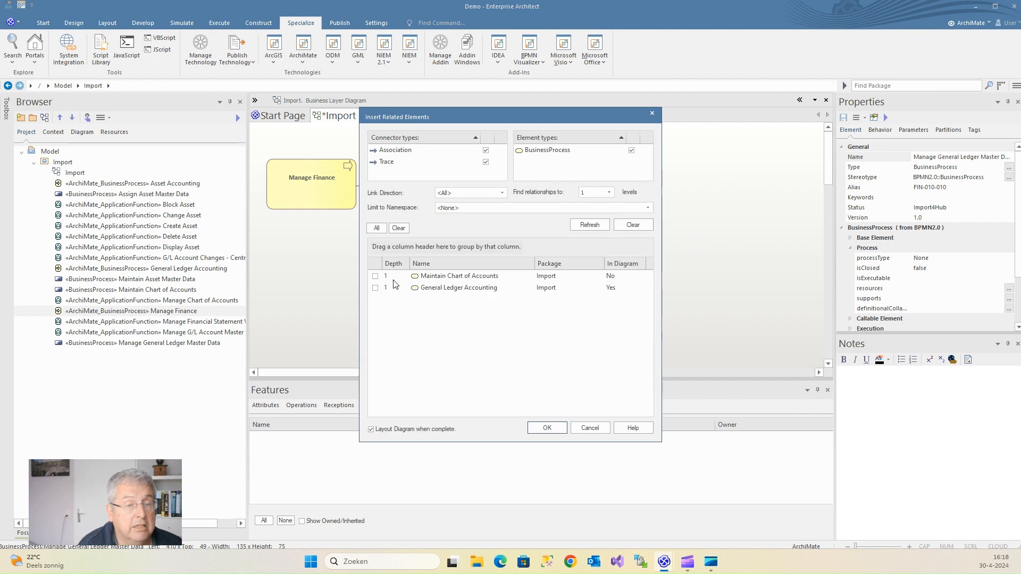
{"action": "left_click", "coordinate": [375, 276]}
{"action": "left_click", "coordinate": [554, 424]}
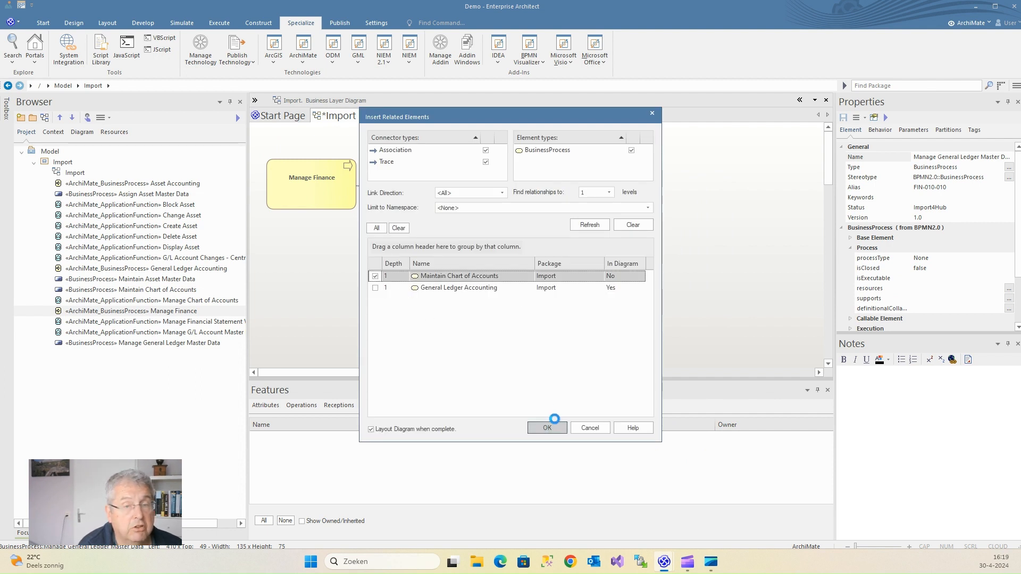
{"action": "left_click_drag", "start_coordinate": [432, 352], "coordinate": [583, 328]}
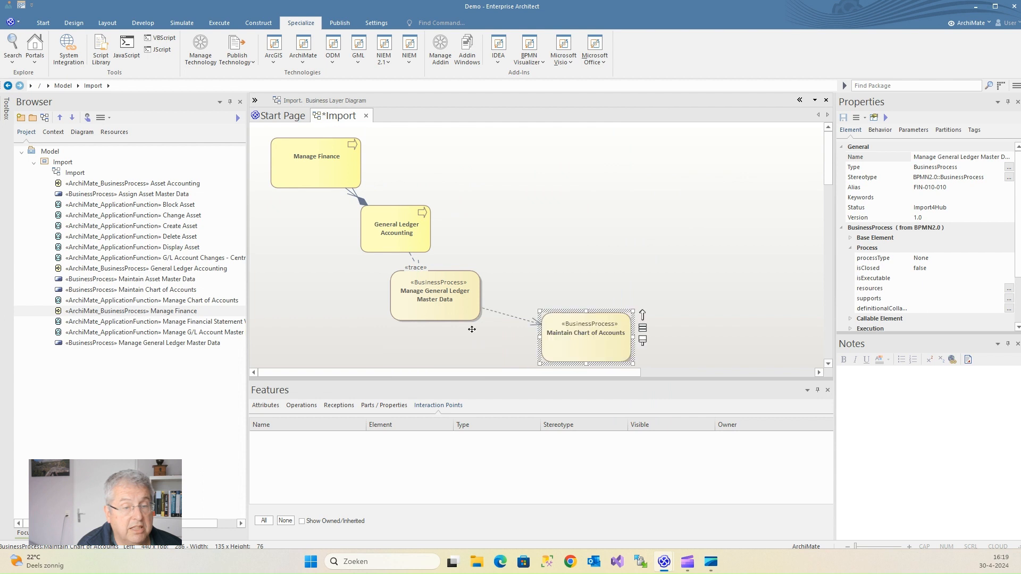
Step: Insert Manage Chart of Accounts, Manage G/L Account Master Data, Manage Financial Statement Versions and G/L Account Changes - Central View as related elements of Maintain Chart of Accounts
{"action": "right_click", "coordinate": [569, 322]}
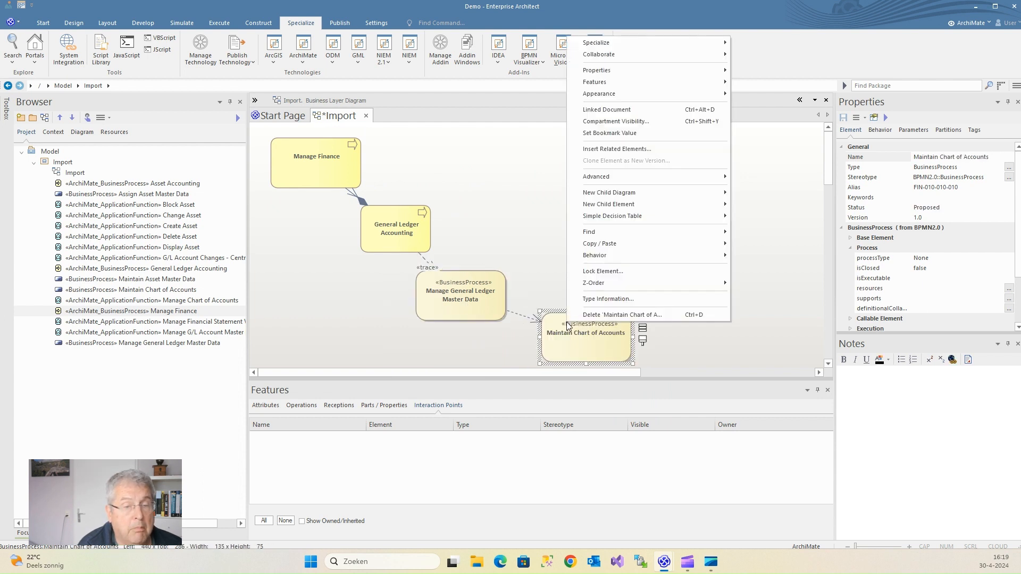
{"action": "left_click", "coordinate": [595, 150]}
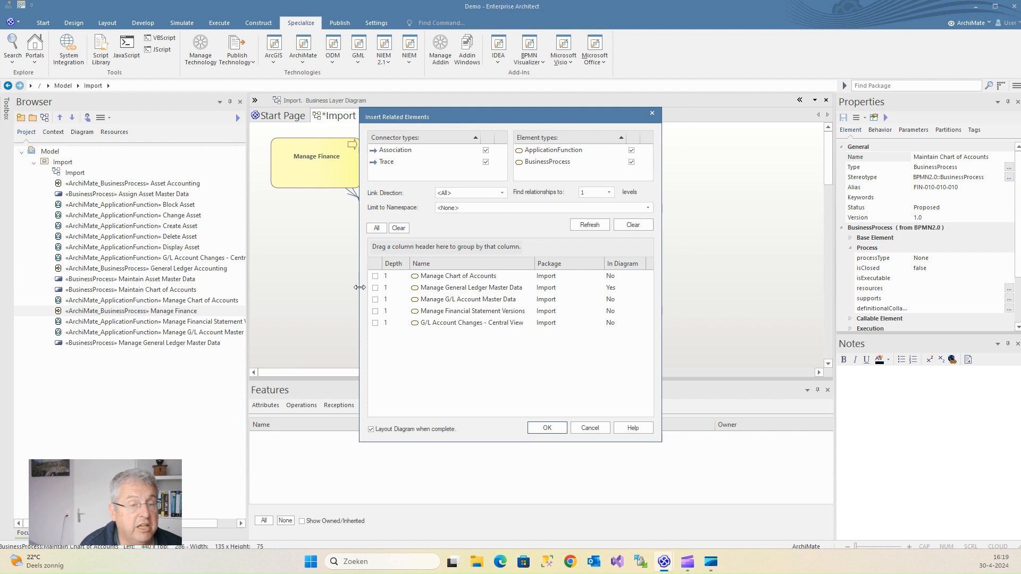
{"action": "left_click", "coordinate": [374, 276]}
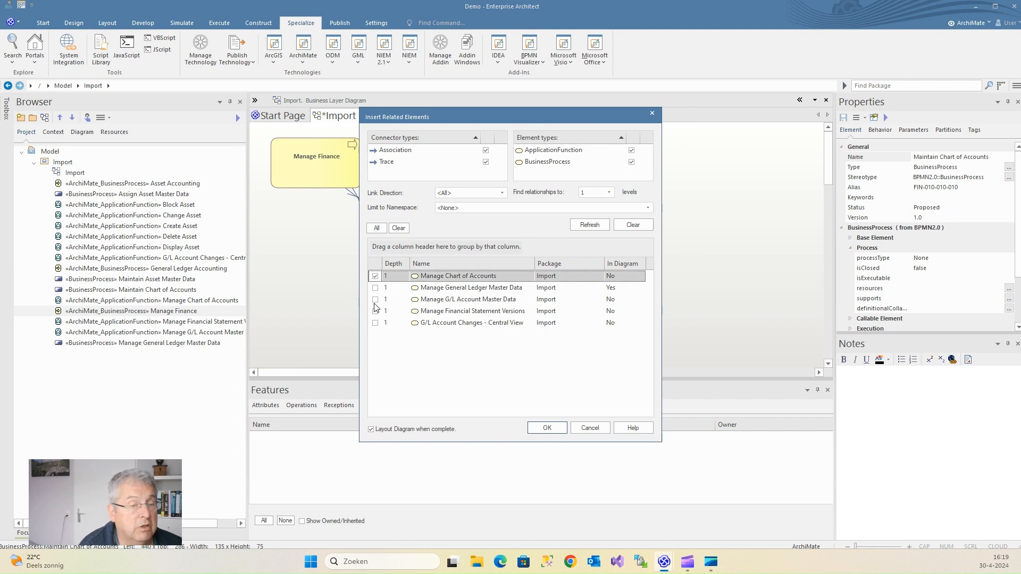
{"action": "left_click", "coordinate": [374, 300]}
{"action": "left_click", "coordinate": [375, 311]}
{"action": "left_click", "coordinate": [375, 323]}
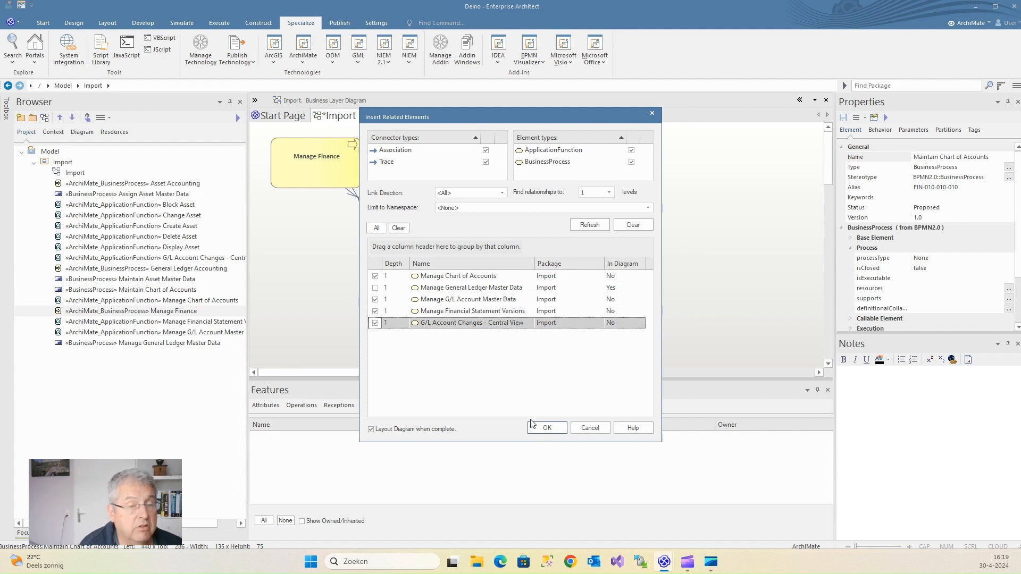
{"action": "left_click", "coordinate": [536, 427]}
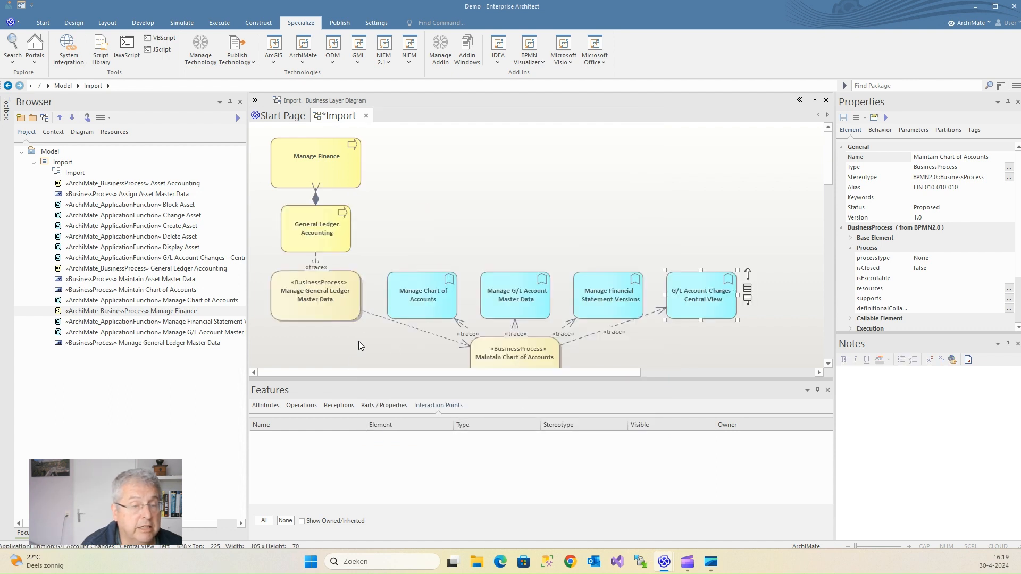
Step: Move Maintain Chart of Accounts above the four application functions and close the Features window
{"action": "left_click_drag", "start_coordinate": [483, 346], "coordinate": [455, 180]}
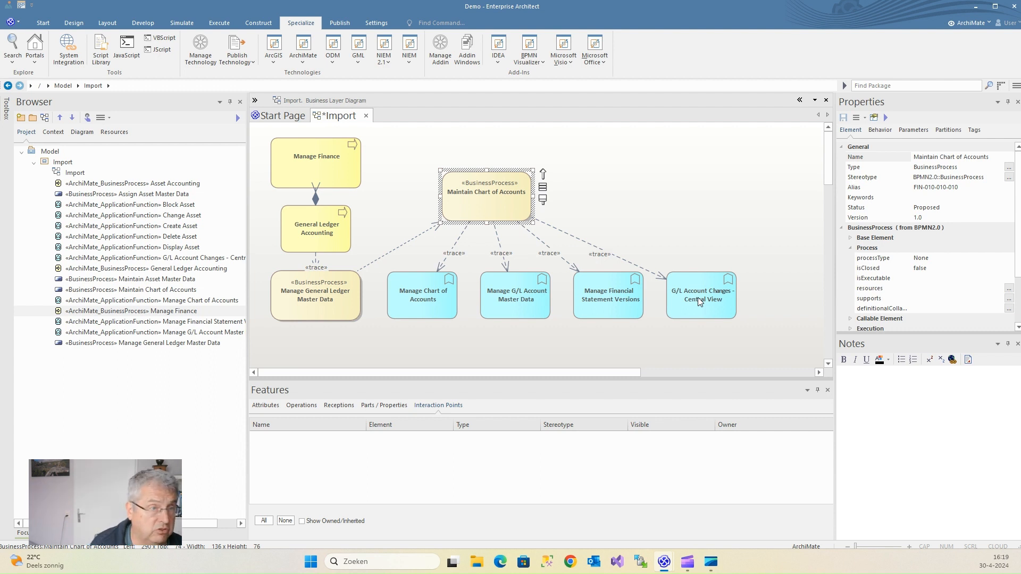
{"action": "left_click", "coordinate": [827, 390]}
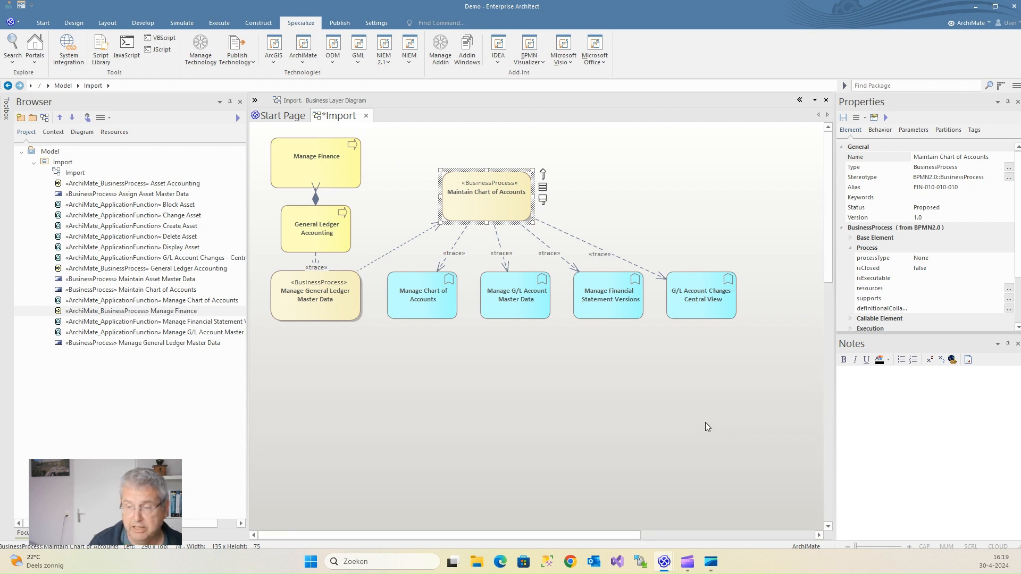